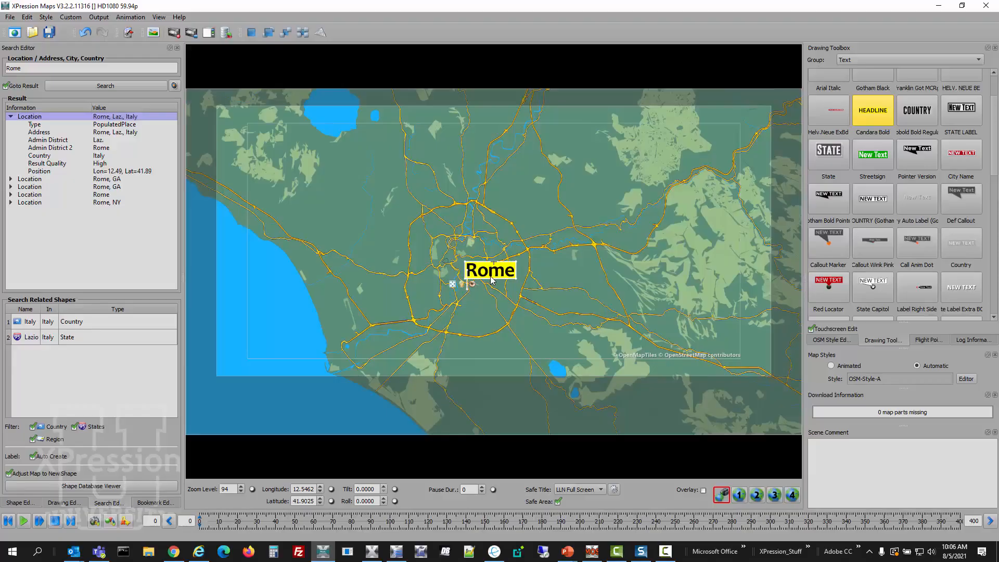
Delete the yellow Rome label from the map and set the Callout Marker text drawing as the default text
key("Delete")
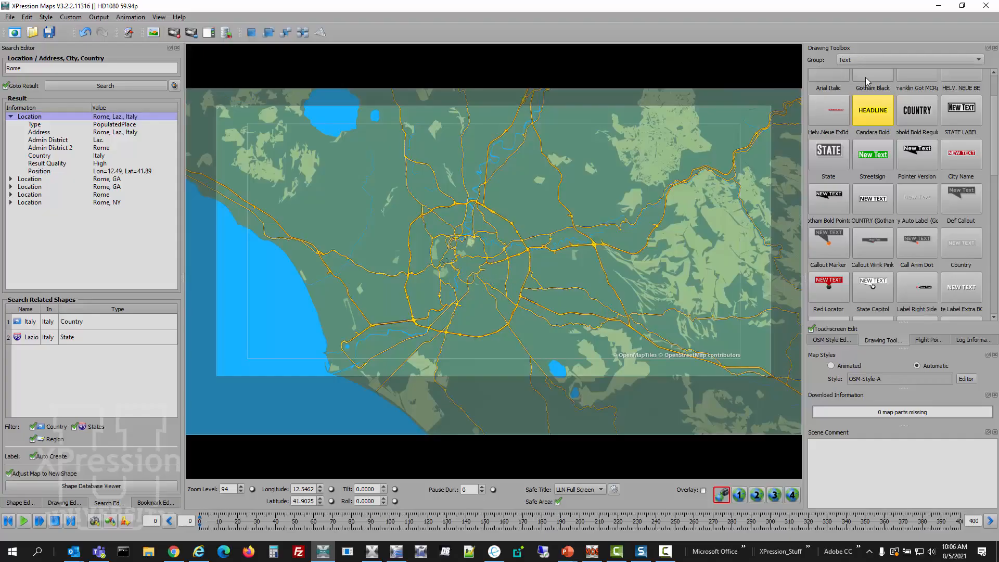
left_click(876, 61)
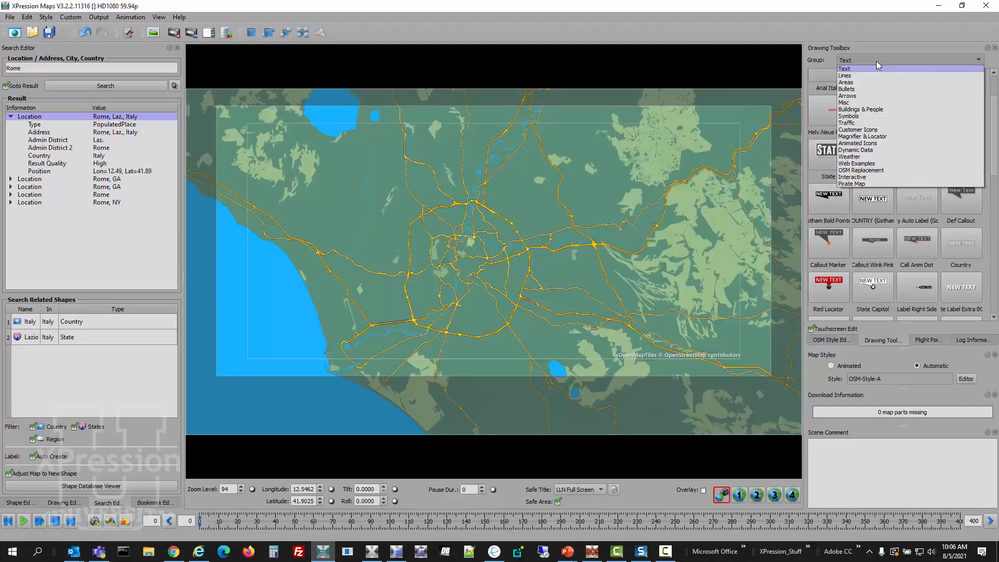
left_click(876, 61)
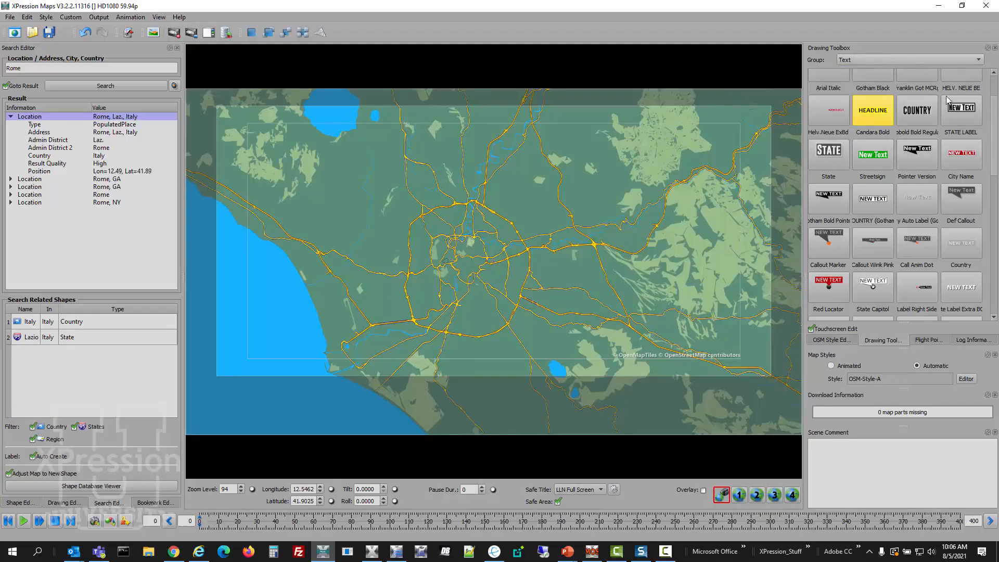
left_click(833, 245)
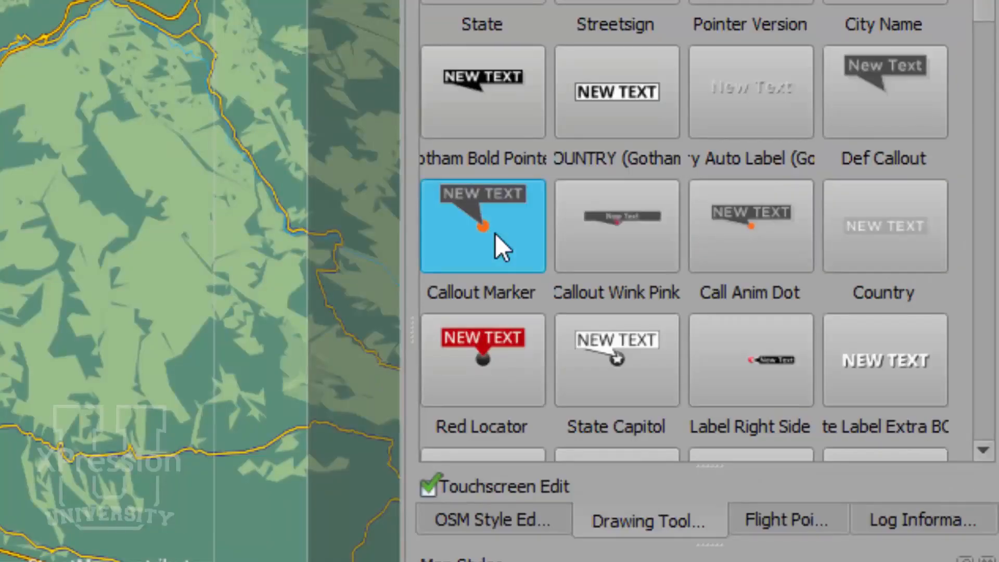
right_click(833, 245)
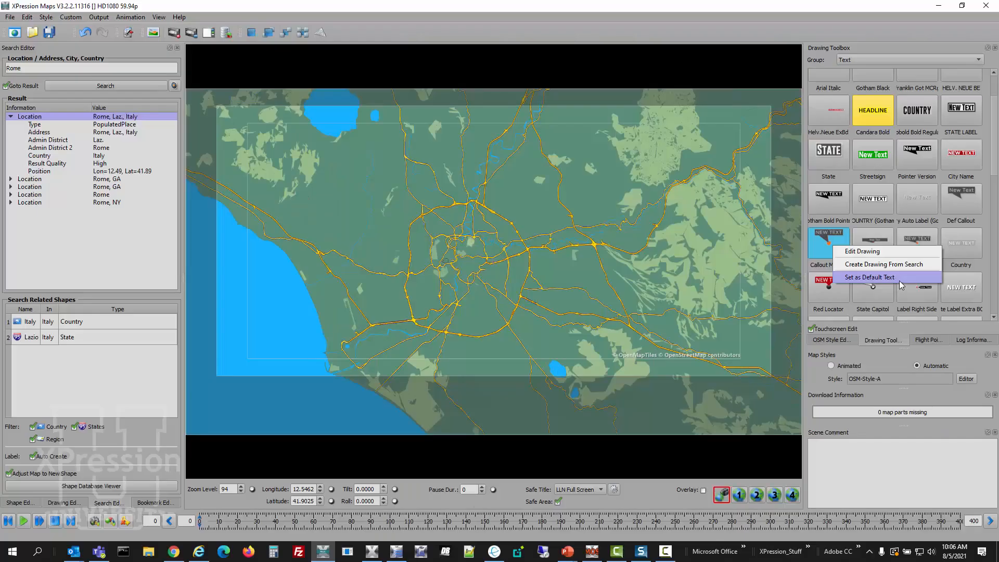
left_click(899, 280)
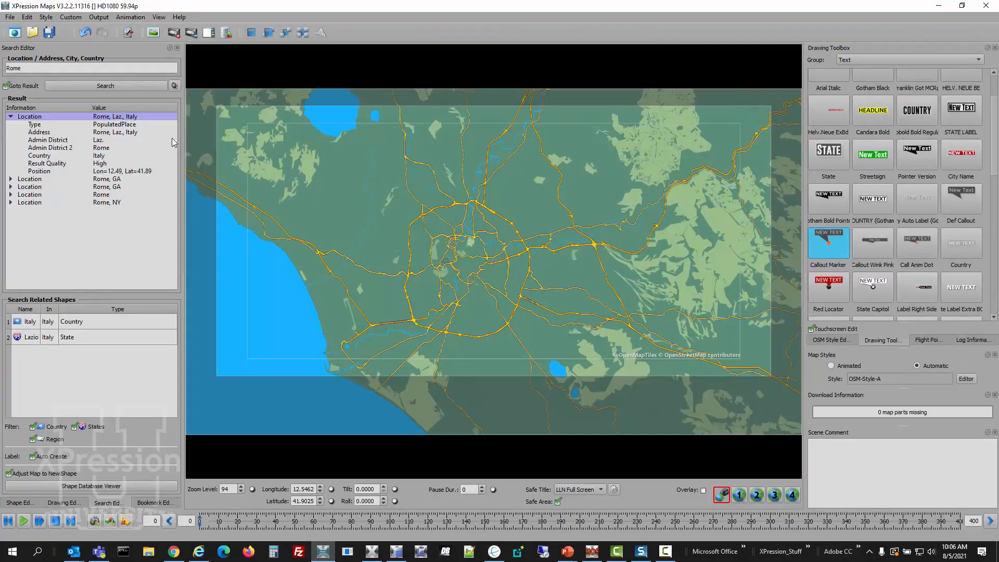
Add the name of the Rome, Laz., Italy search result to the map and delete the new label
right_click(131, 117)
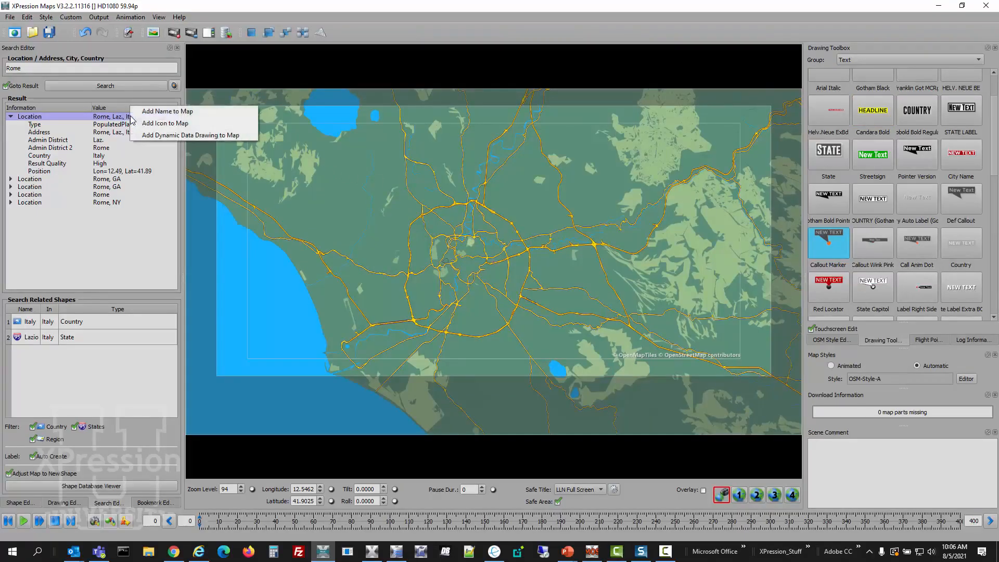
left_click(166, 111)
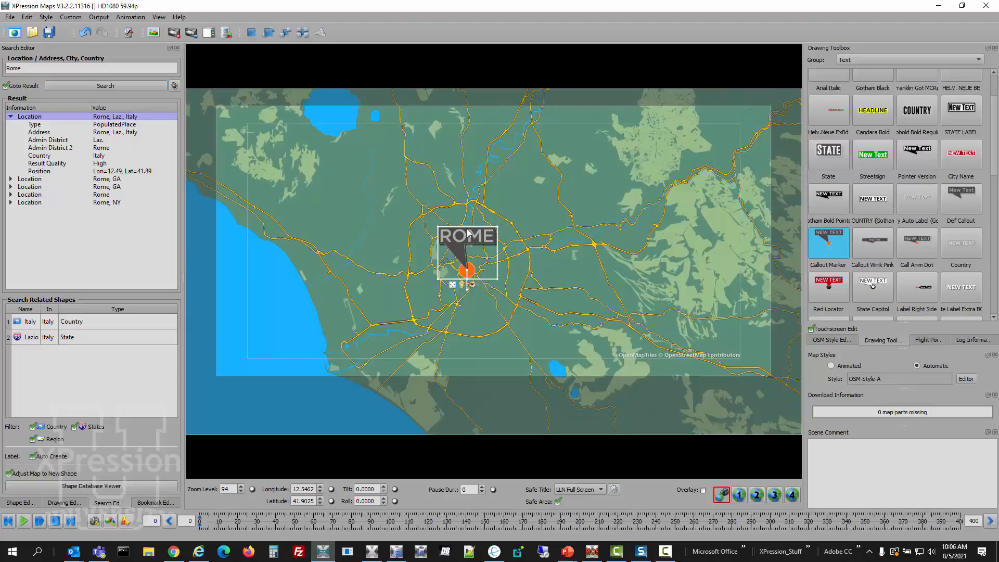
key("Delete")
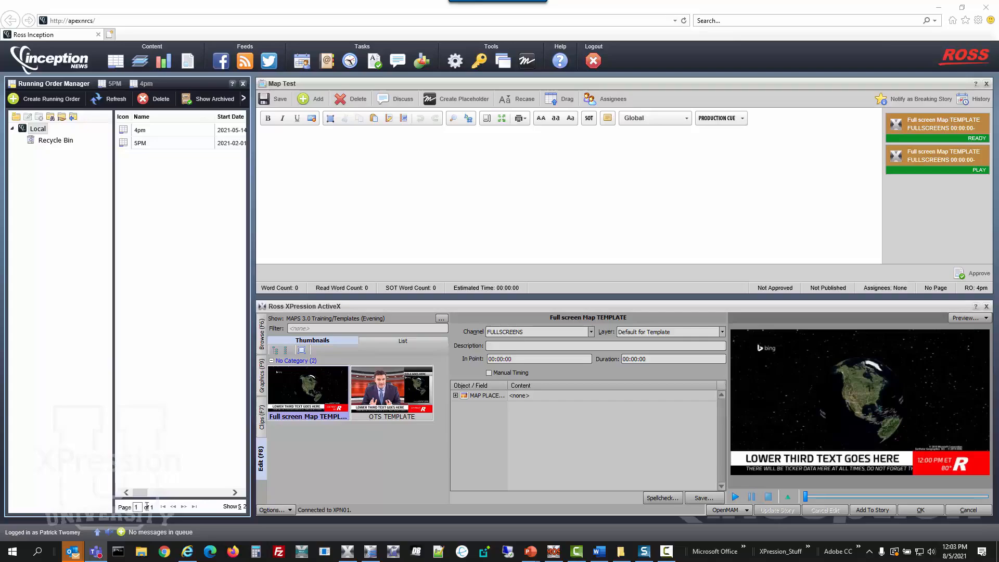
In Ross Inception, open the Maps - Apex Graphics Lab Maps Server and log in to its web client with the username and account password
left_click(738, 510)
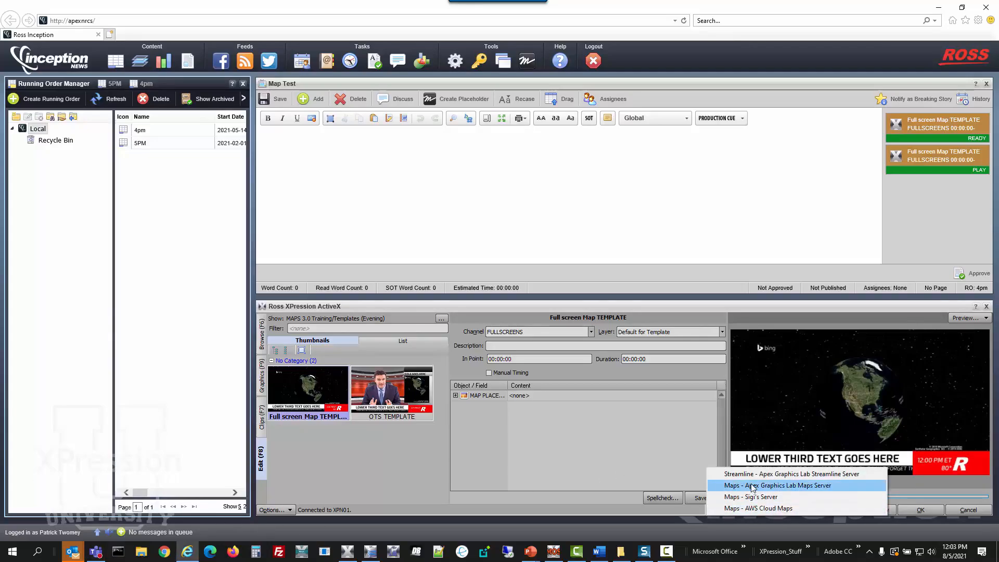
left_click(751, 485)
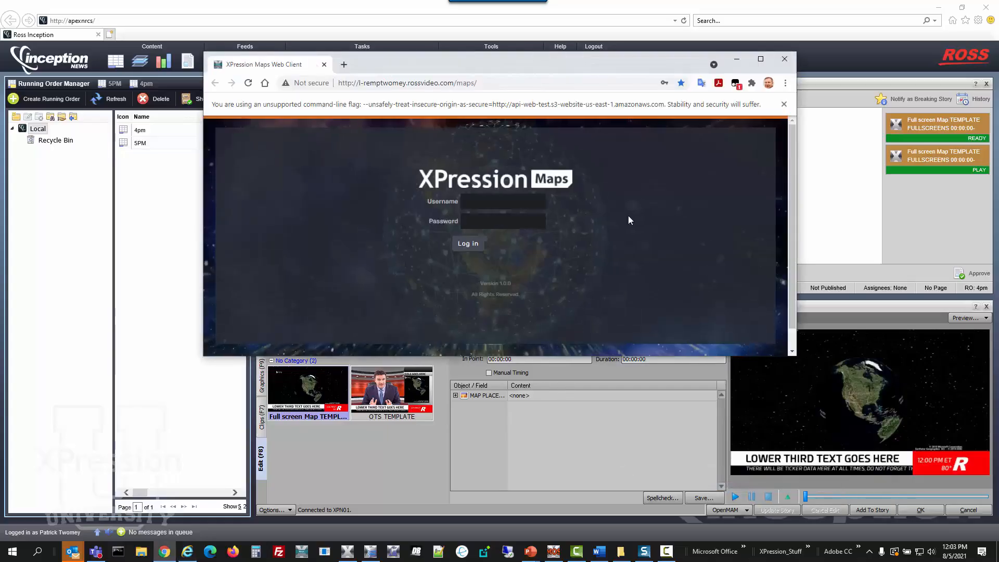
left_click(520, 189)
left_click(501, 215)
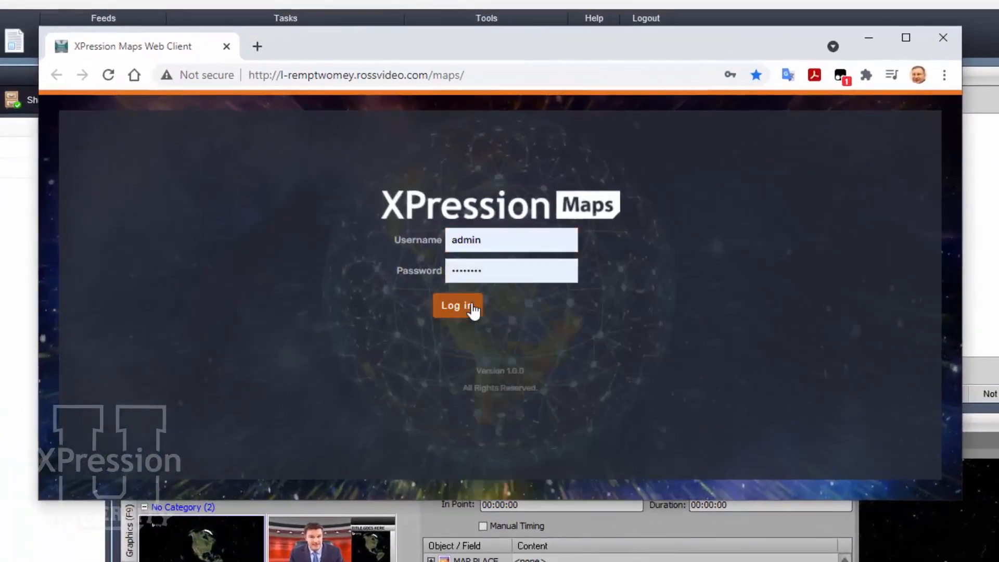
left_click(469, 308)
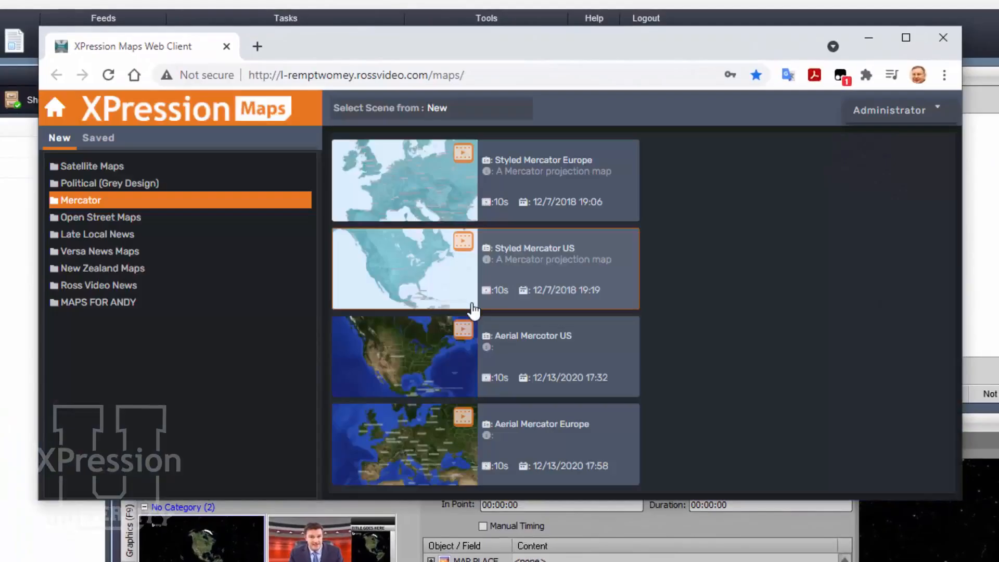
Create a new scene from Aerial Mercotor US and highlight the Florida state shape found through a Florida location search
left_click(379, 363)
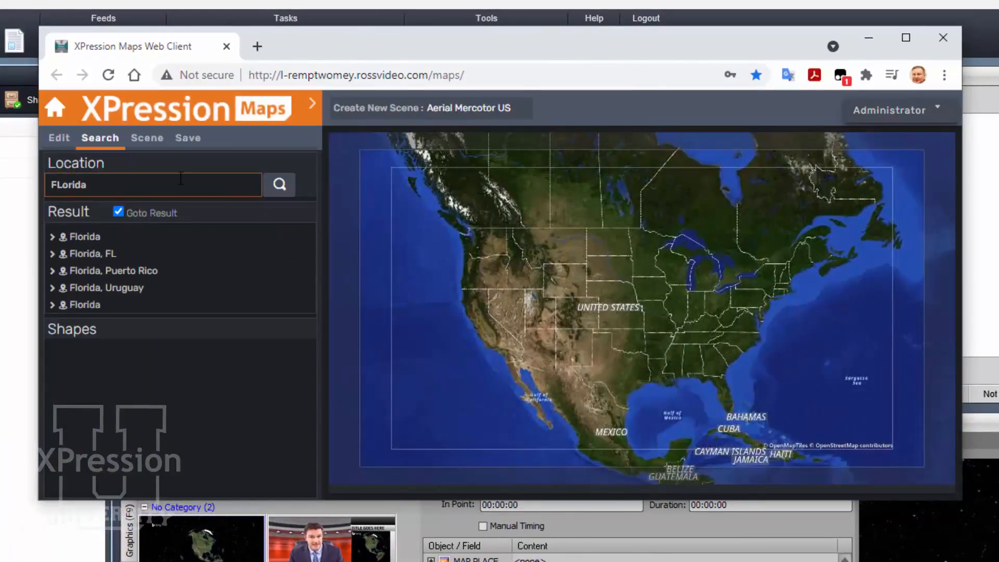
left_click(278, 187)
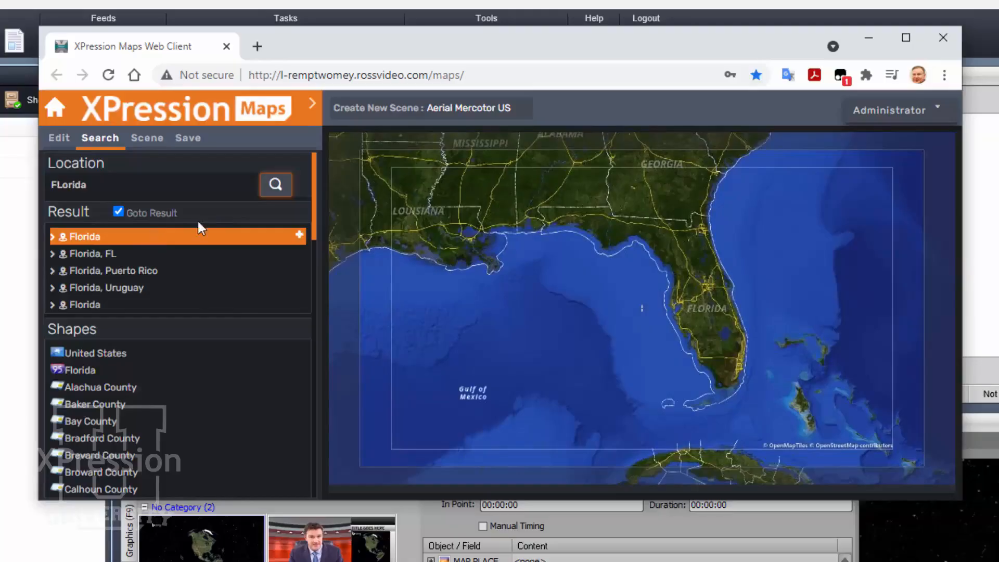
left_click(77, 237)
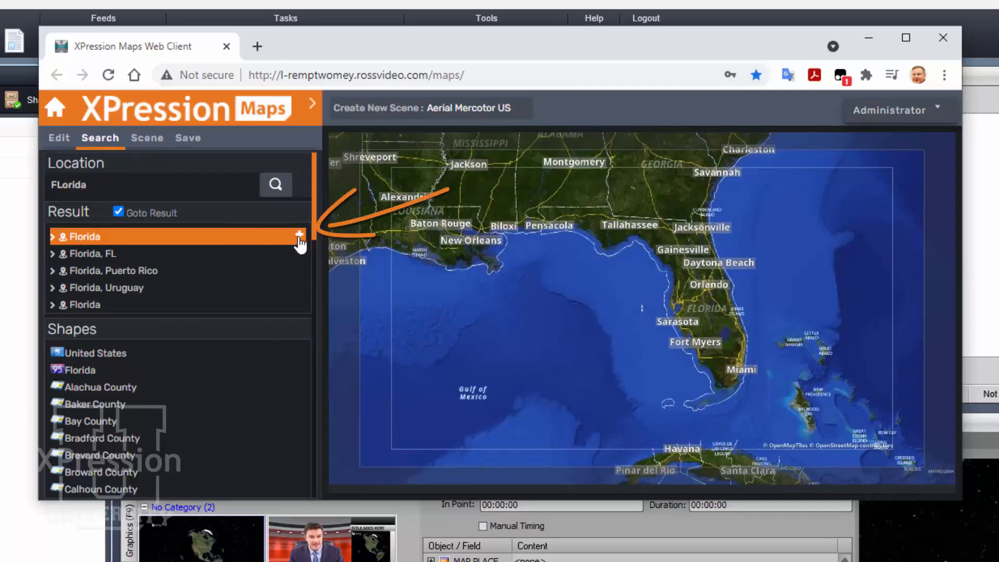
left_click(104, 372)
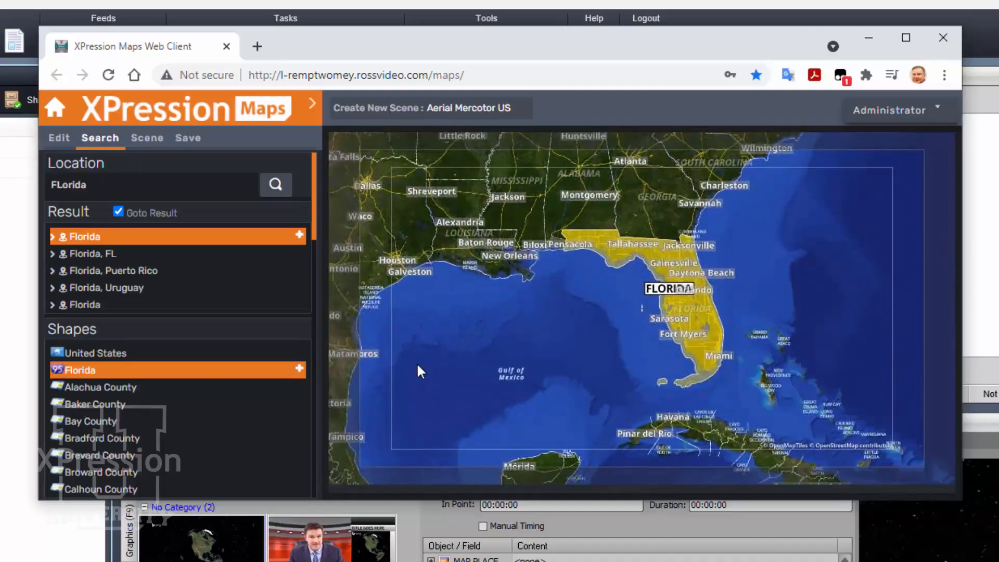
Search for the location Cocoa beach, FL and try to add the first result to the map as a label
double_click(73, 185)
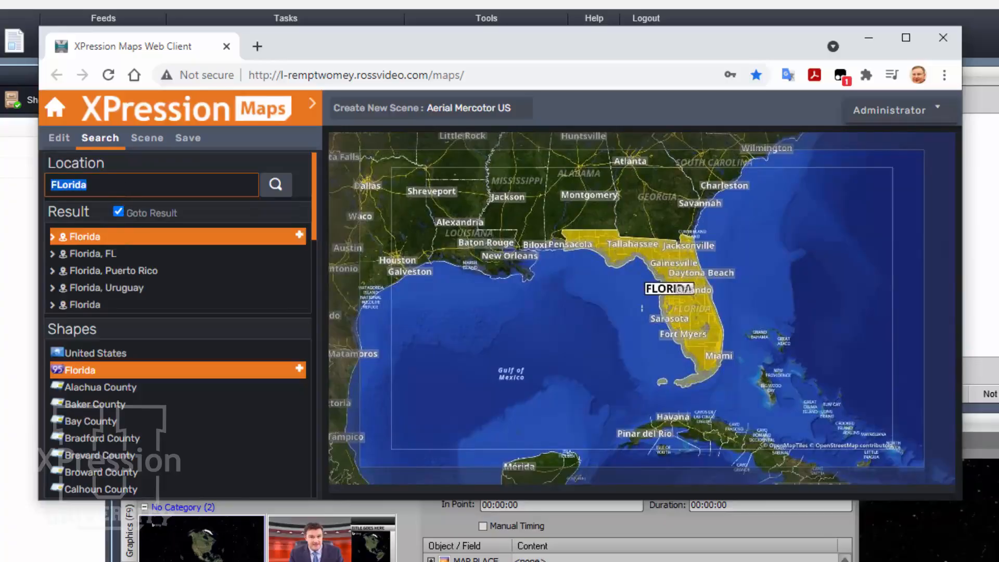
type("COcoa beachg")
key("BackSpace")
type(", FL")
key("Return")
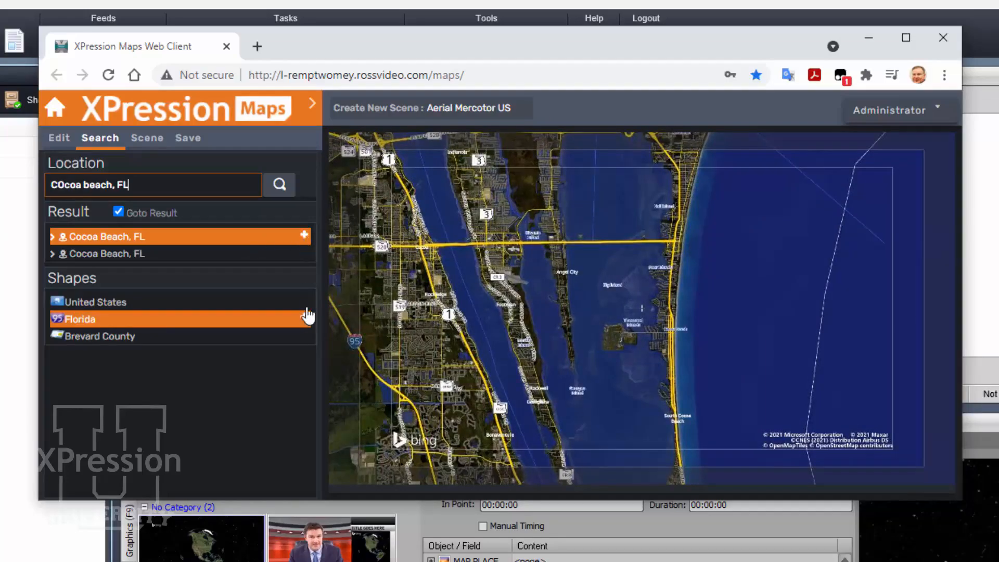
left_click(304, 237)
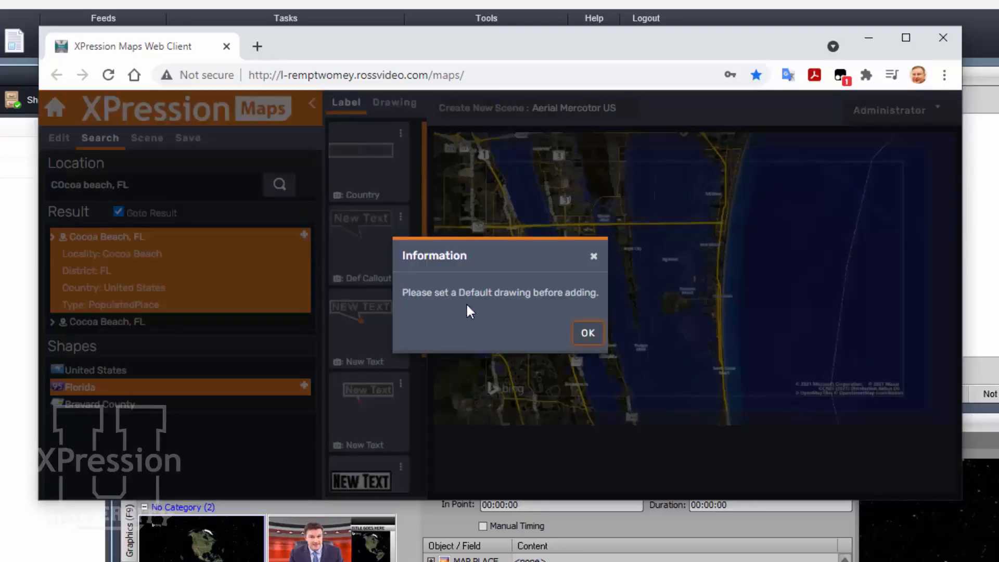
left_click(590, 333)
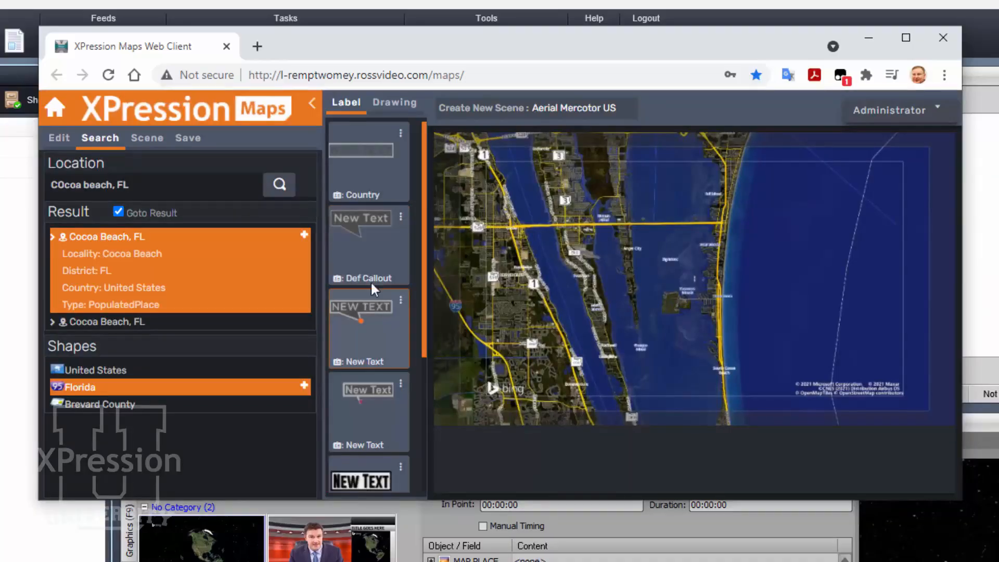
Set the Callout Marker label as the default drawing in the web client
scroll(368, 313, "down", 2)
scroll(374, 286, "down", 2)
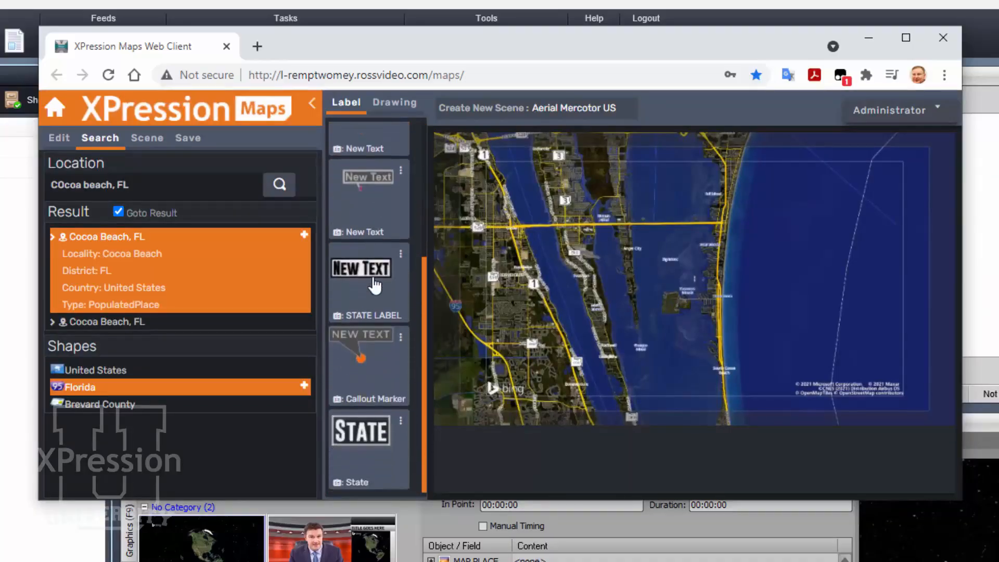
left_click(374, 378)
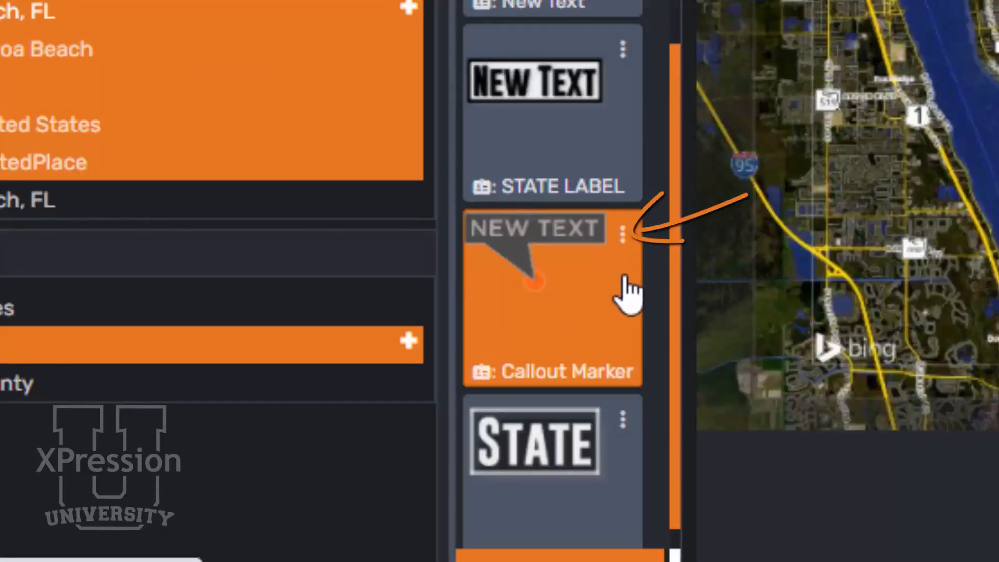
left_click(623, 239)
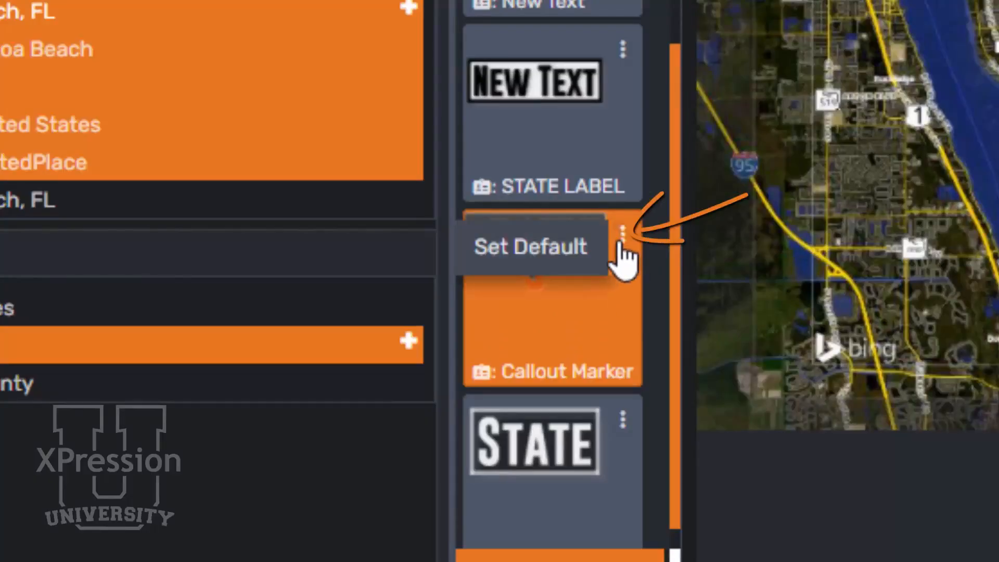
left_click(566, 249)
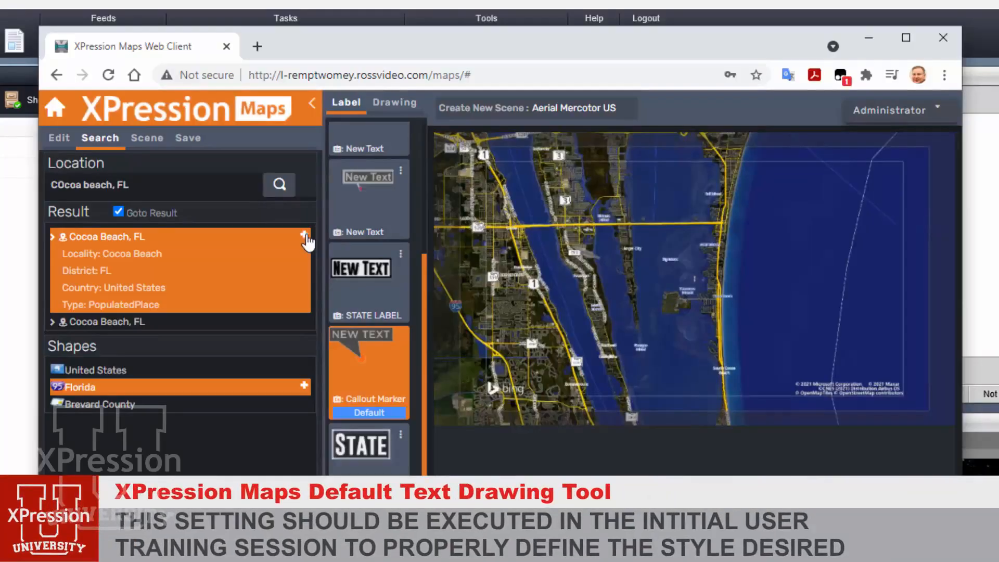
Label the Cocoa Beach, FL result on the map with the default Callout Marker and again with the STATE LABEL style
left_click(305, 236)
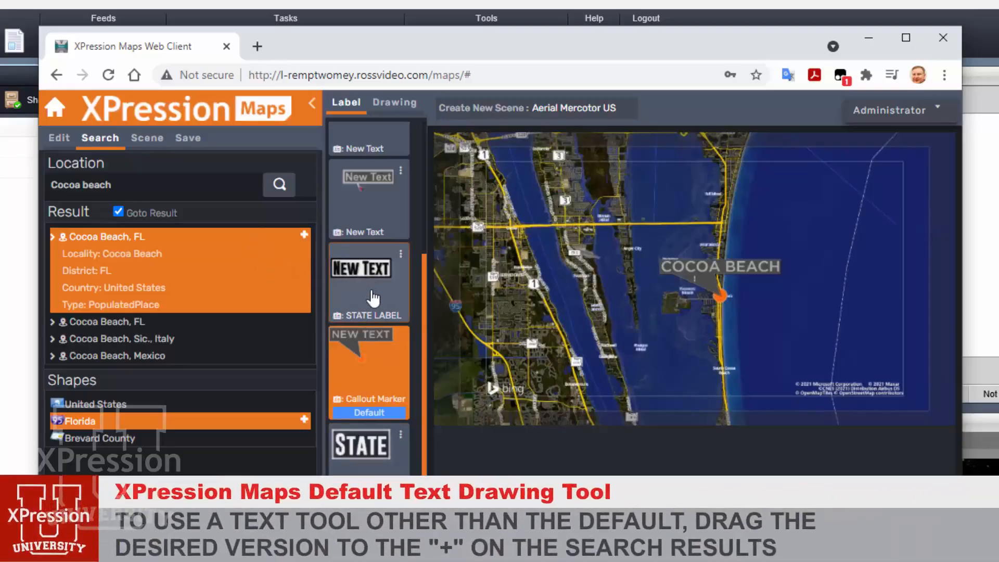
left_click_drag(373, 298, 307, 236)
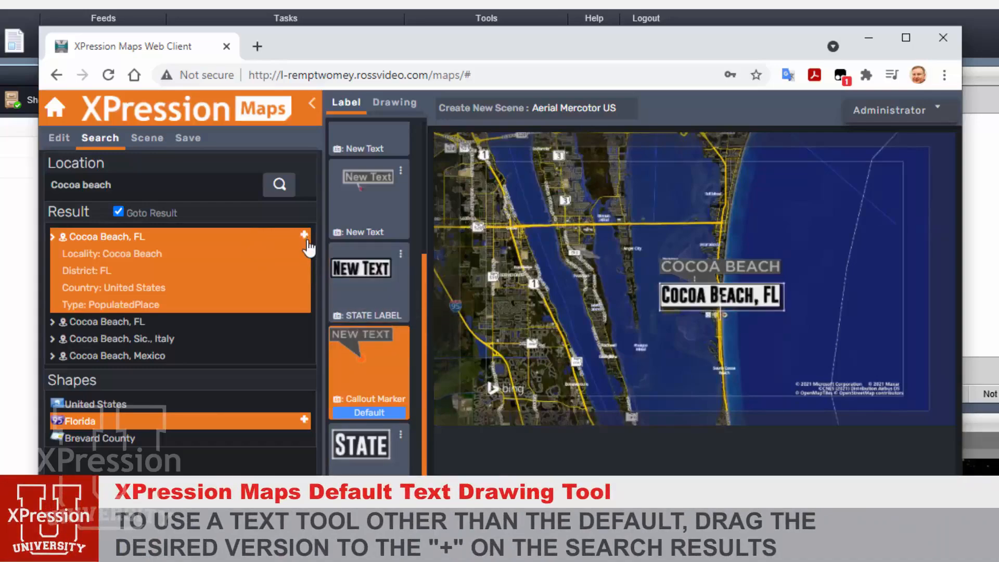